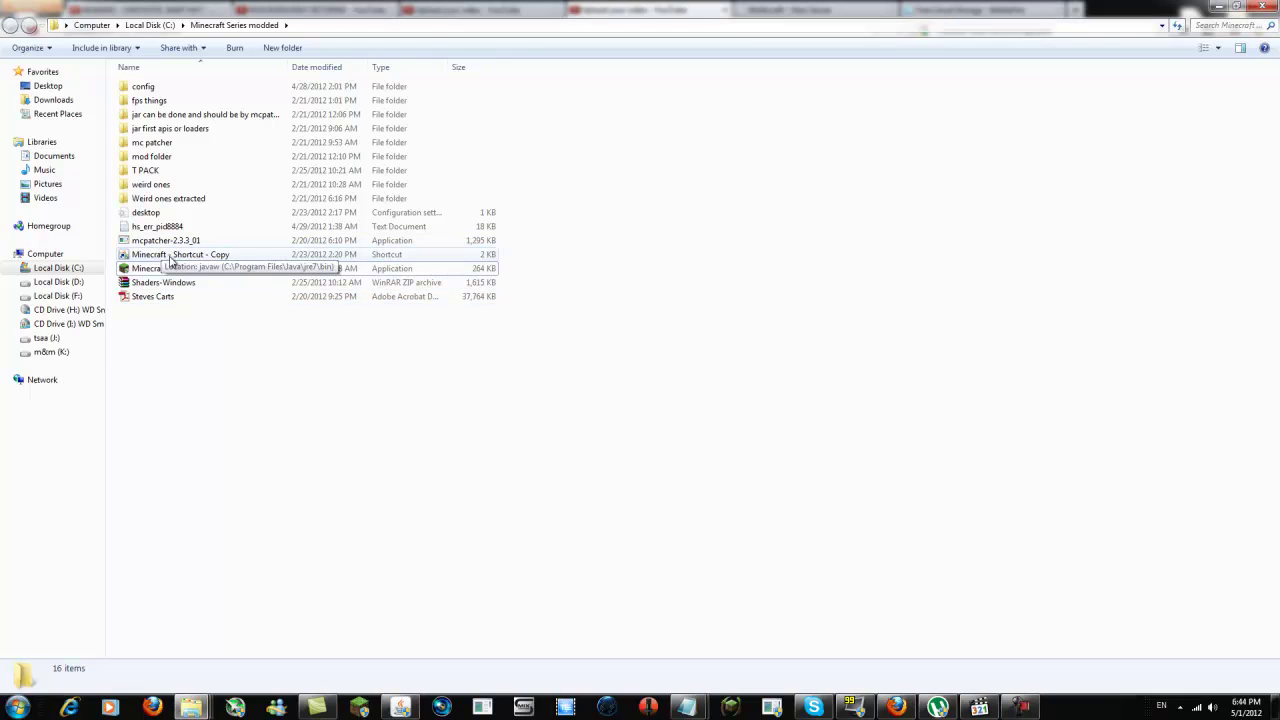
# - Create a 'Minecraft - Shortcut' to Minecraft.exe in the Minecraft Series modded folder
pyautogui.moveTo(148, 268); pyautogui.dragTo(183, 352)
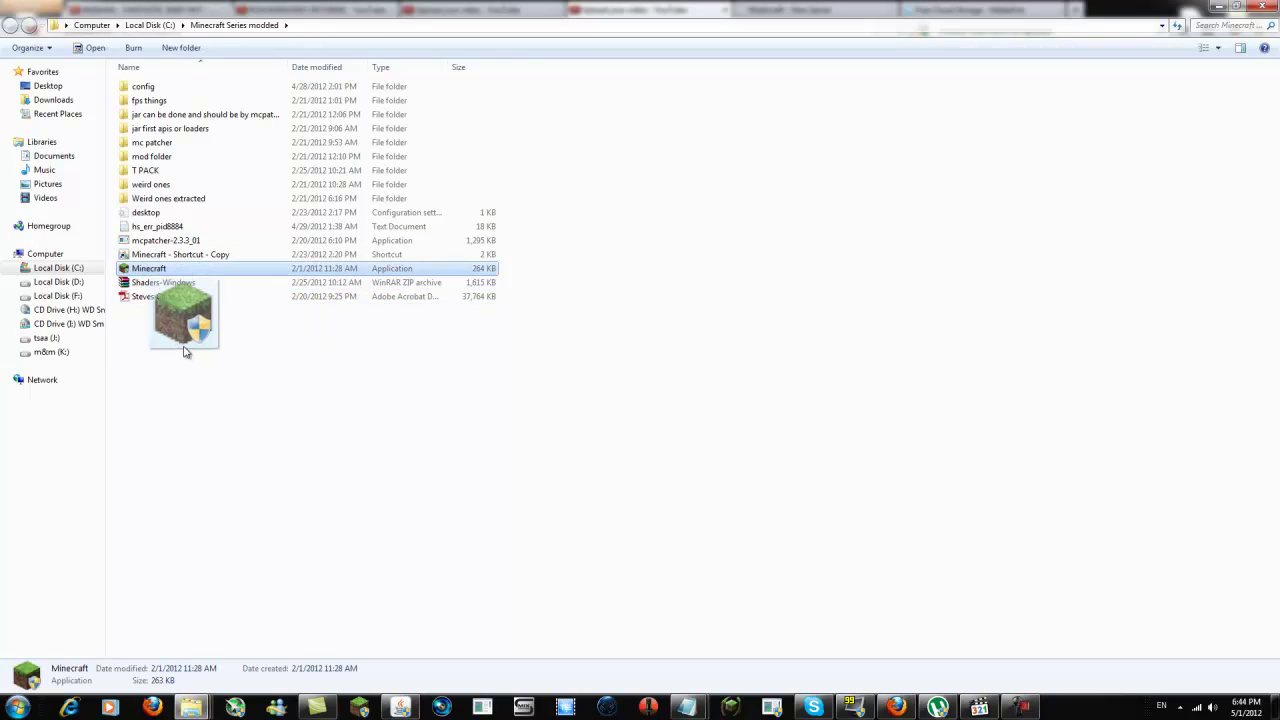
pyautogui.click(290, 456)
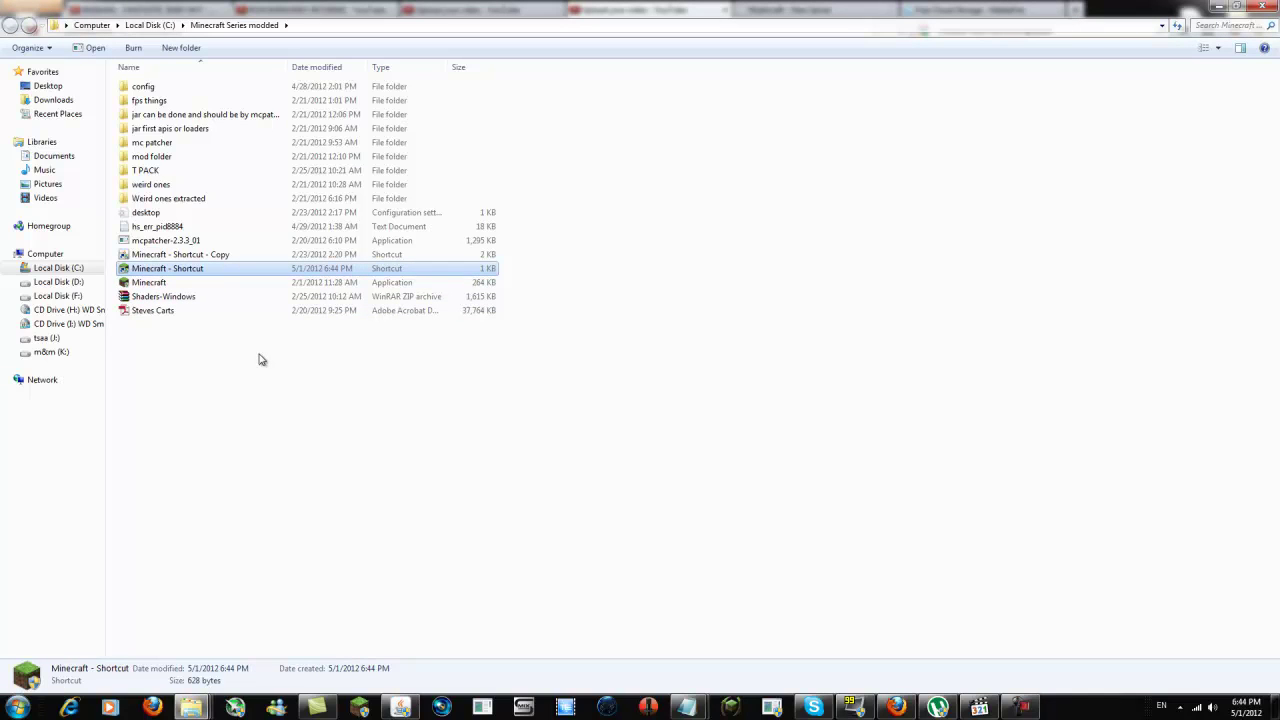
pyautogui.click(185, 361)
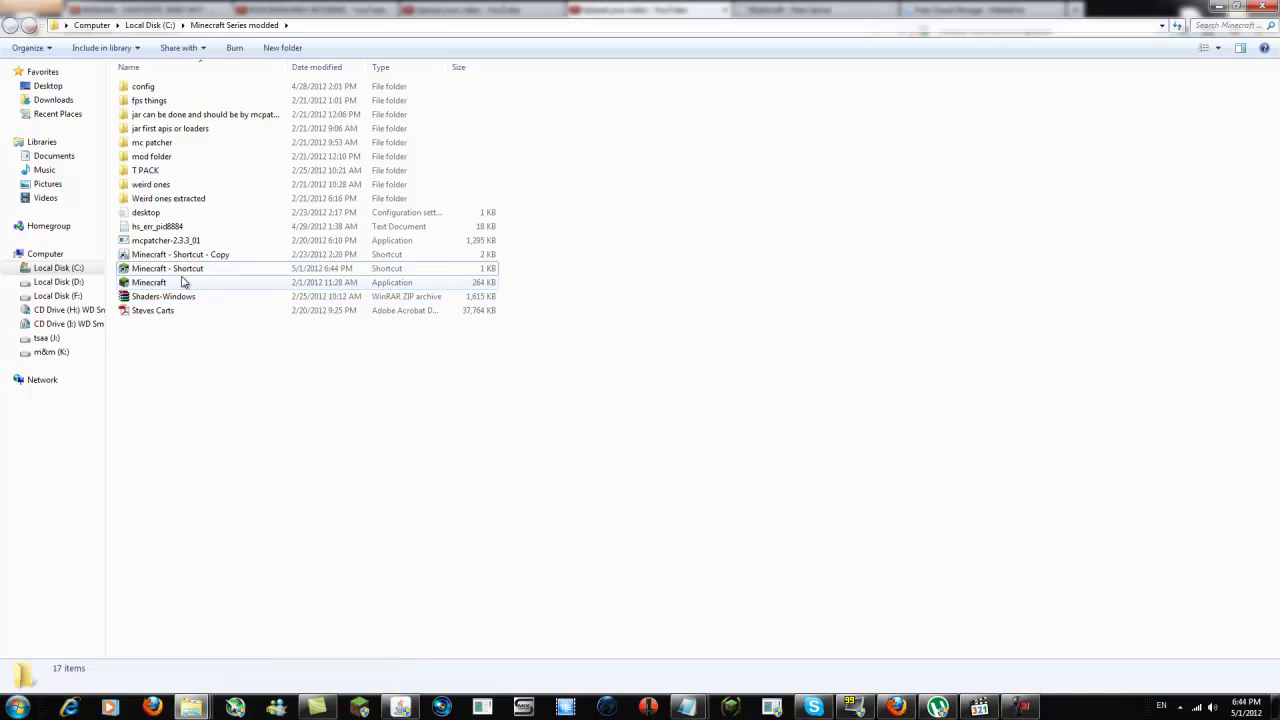
# - Open the Minecraft shortcut's Properties and highlight the whole javaw command line in Notepad
pyautogui.rightClick(163, 272)
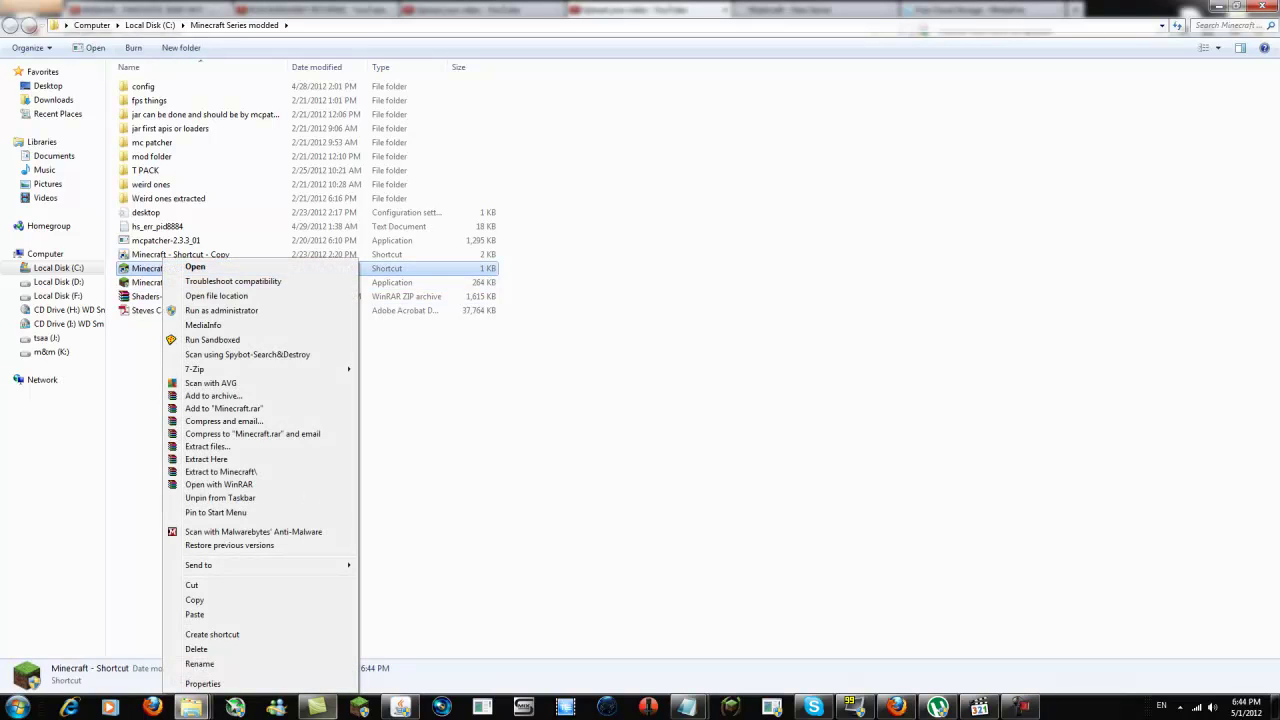
pyautogui.click(202, 684)
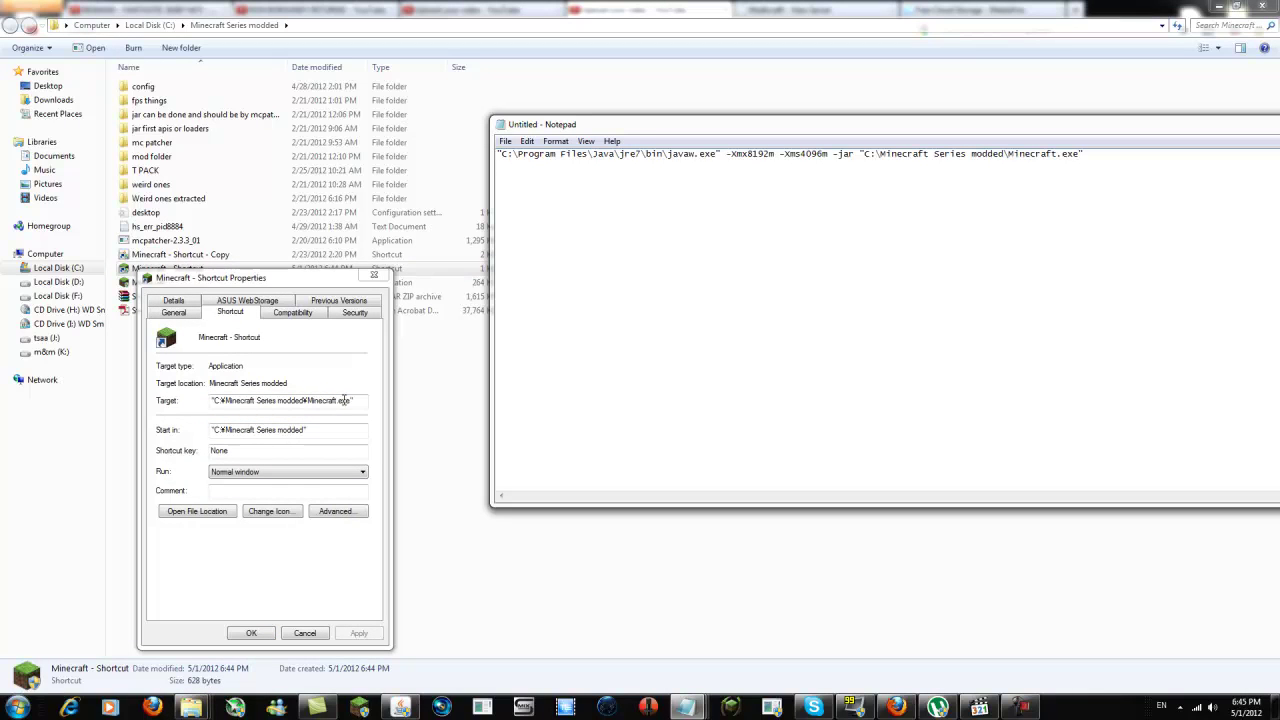
pyautogui.click(976, 214)
pyautogui.moveTo(1176, 157); pyautogui.dragTo(449, 157)
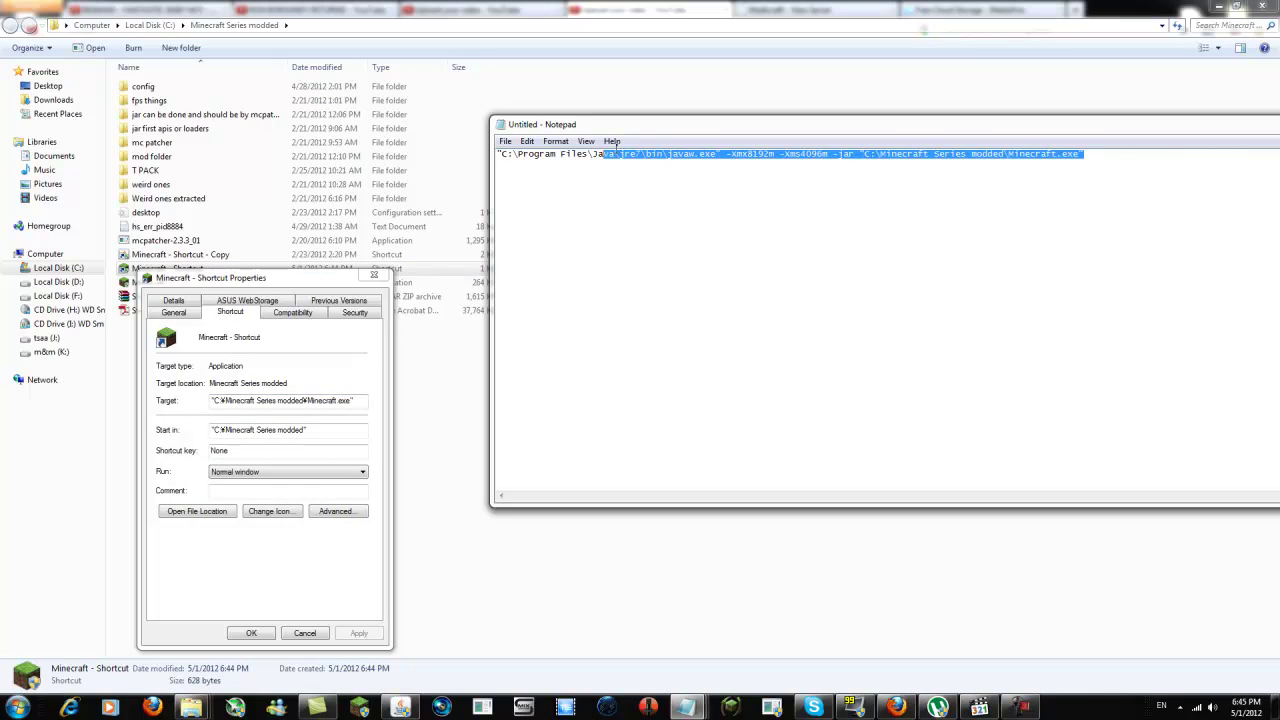
pyautogui.click(566, 206)
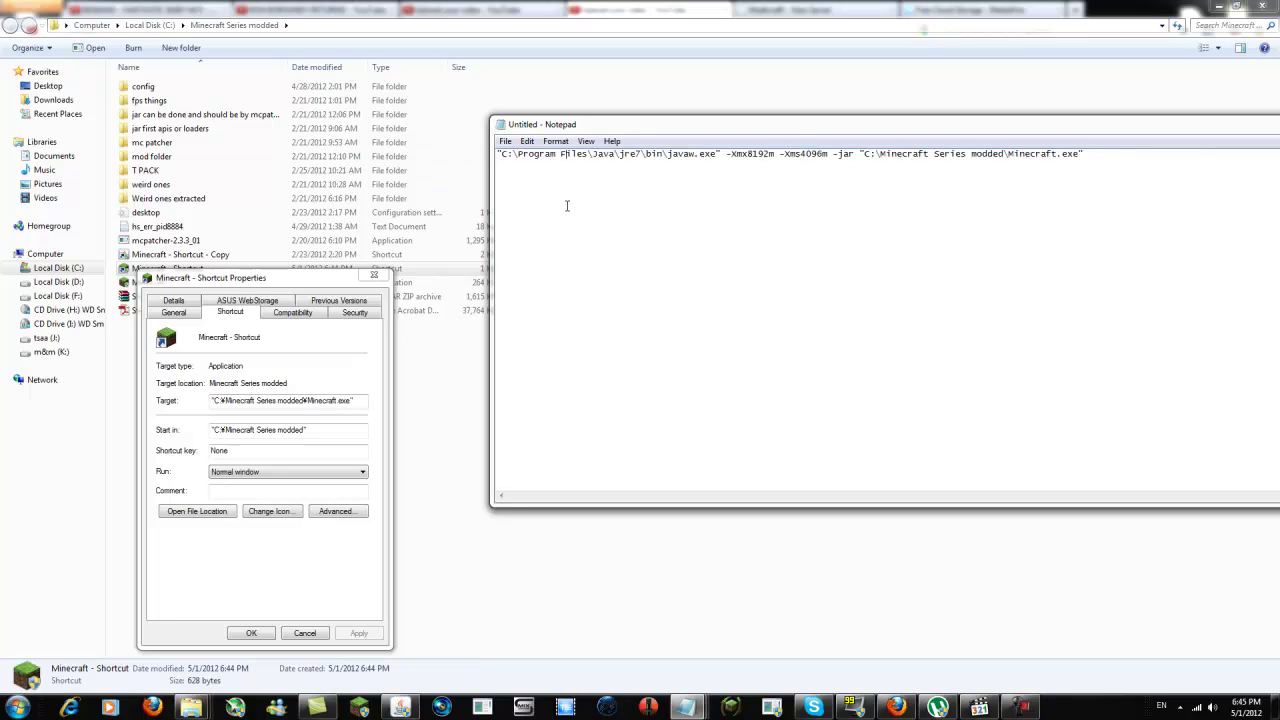
# - Highlight the Java jre7 javaw.exe path in the Notepad command to explain it
pyautogui.moveTo(717, 155)
pyautogui.mouseDown()
pyautogui.moveTo(614, 157)
pyautogui.moveTo(653, 158)
pyautogui.mouseUp()
pyautogui.click(583, 157)
pyautogui.moveTo(719, 155); pyautogui.dragTo(506, 155)
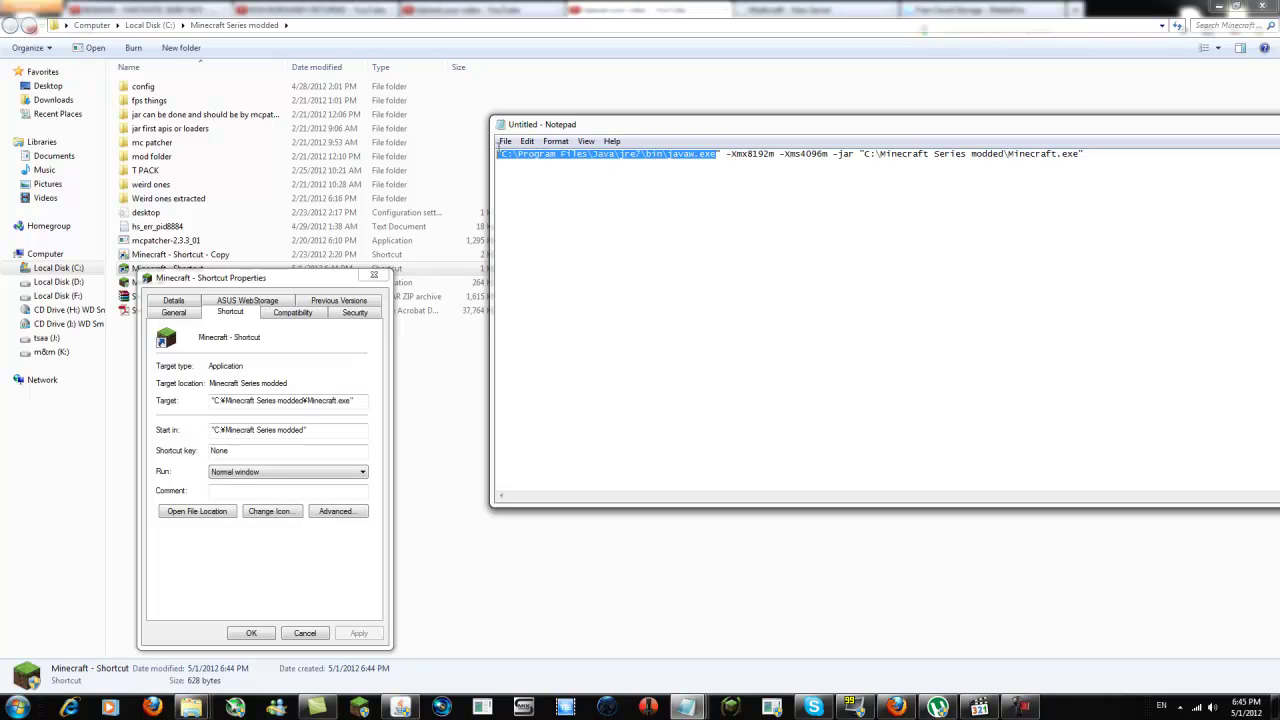
pyautogui.click(718, 153)
pyautogui.moveTo(717, 155); pyautogui.dragTo(499, 156)
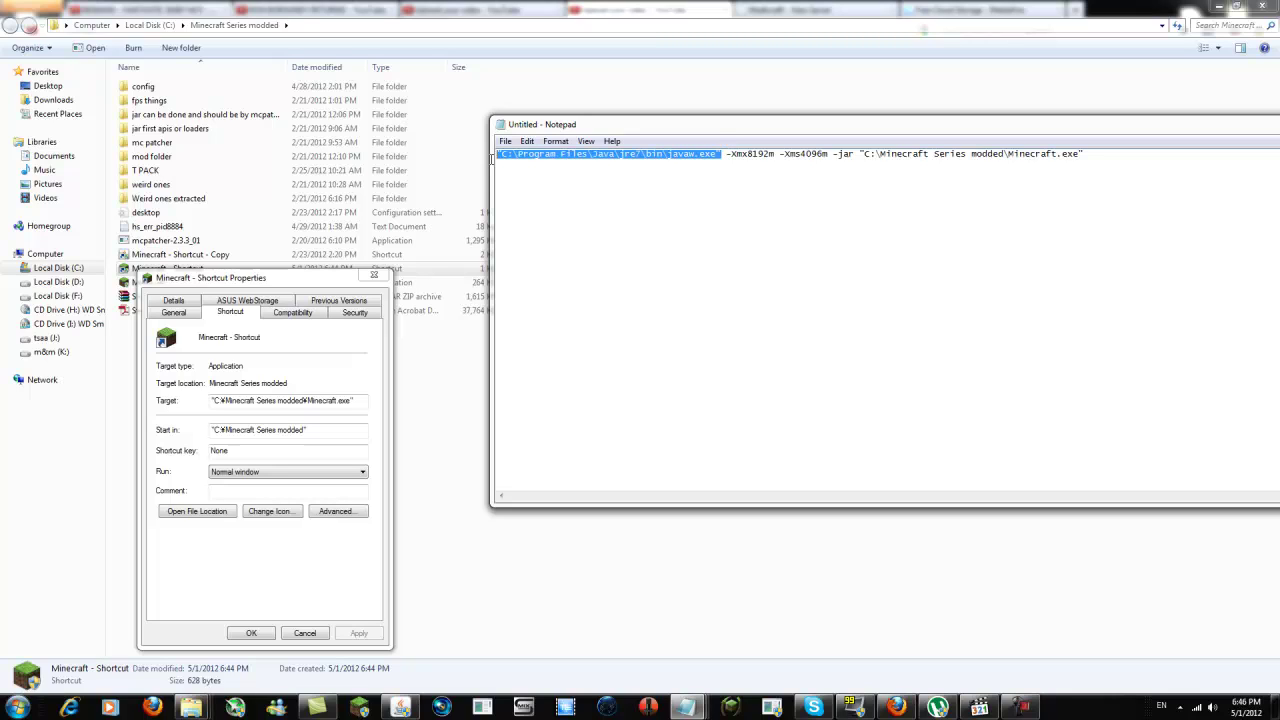
pyautogui.click(859, 154)
# - Highlight the Minecraft.exe path and the -Xmx8192m memory setting in the command
pyautogui.moveTo(861, 154); pyautogui.dragTo(1117, 171)
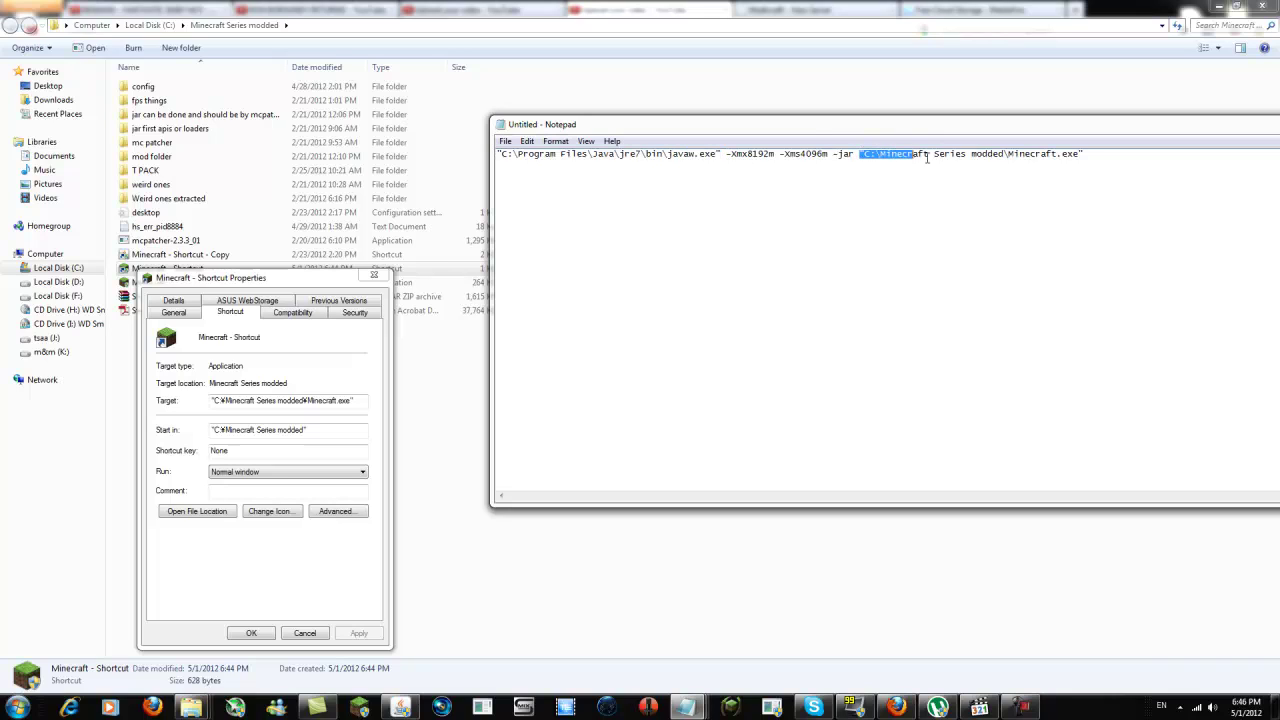
pyautogui.click(910, 190)
pyautogui.moveTo(728, 154); pyautogui.dragTo(762, 155)
pyautogui.click(772, 152)
pyautogui.moveTo(776, 154); pyautogui.dragTo(735, 158)
pyautogui.click(833, 155)
# - Compare Task Manager's 16290 MB physical memory with the 8192 value in -Xmx8192m
pyautogui.hotkey('ctrl', 'shift', 'Escape')
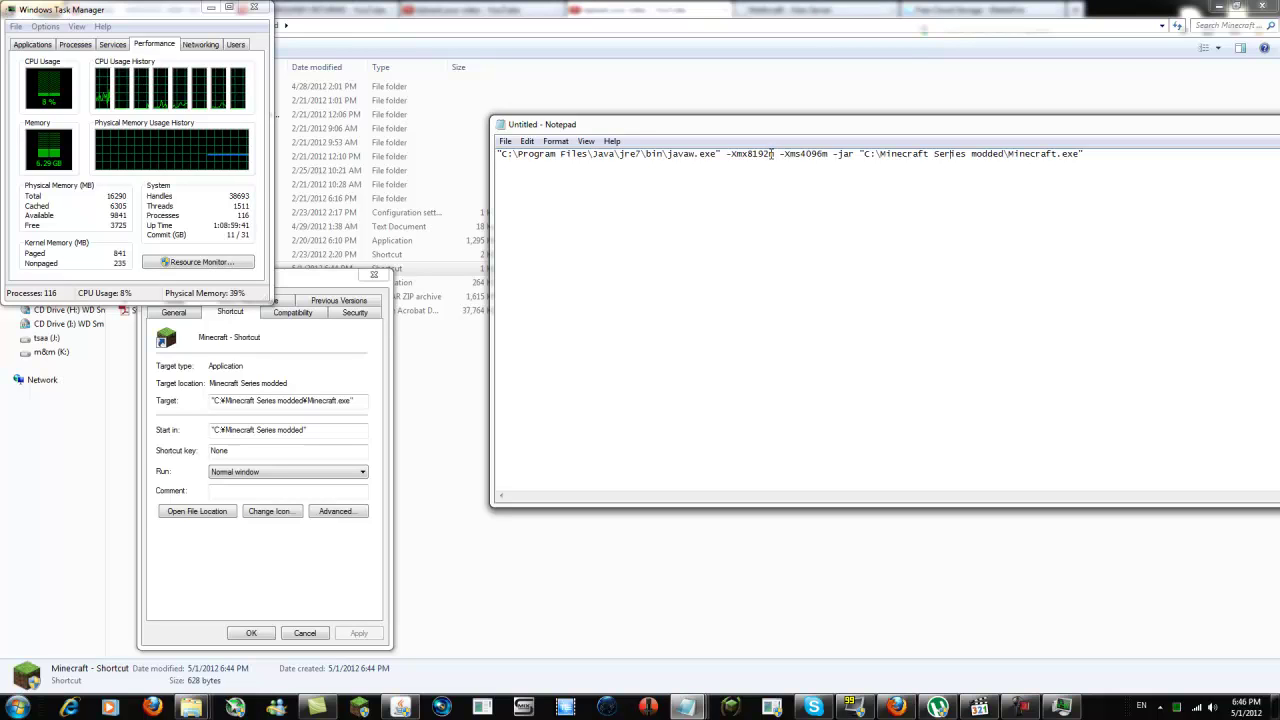
pyautogui.moveTo(773, 154)
pyautogui.mouseDown()
pyautogui.moveTo(747, 154)
pyautogui.moveTo(797, 155)
pyautogui.mouseUp()
pyautogui.click(822, 157)
pyautogui.moveTo(770, 154); pyautogui.dragTo(753, 154)
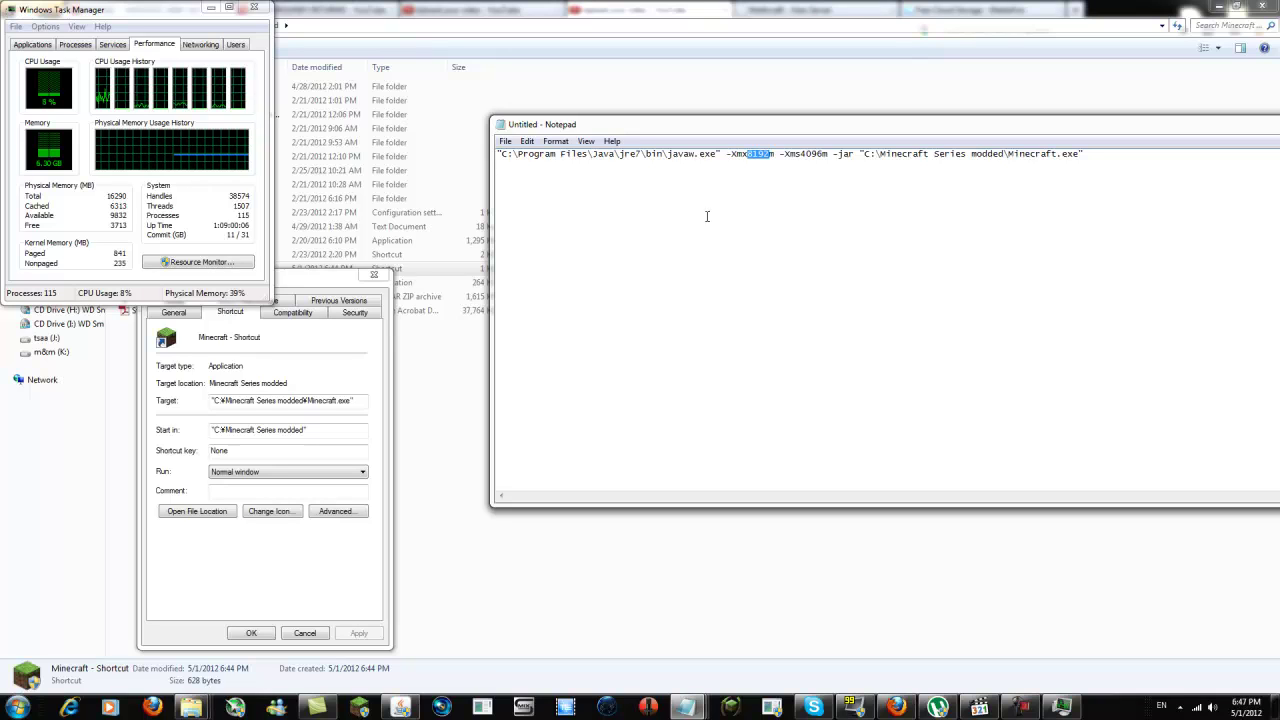
pyautogui.click(806, 154)
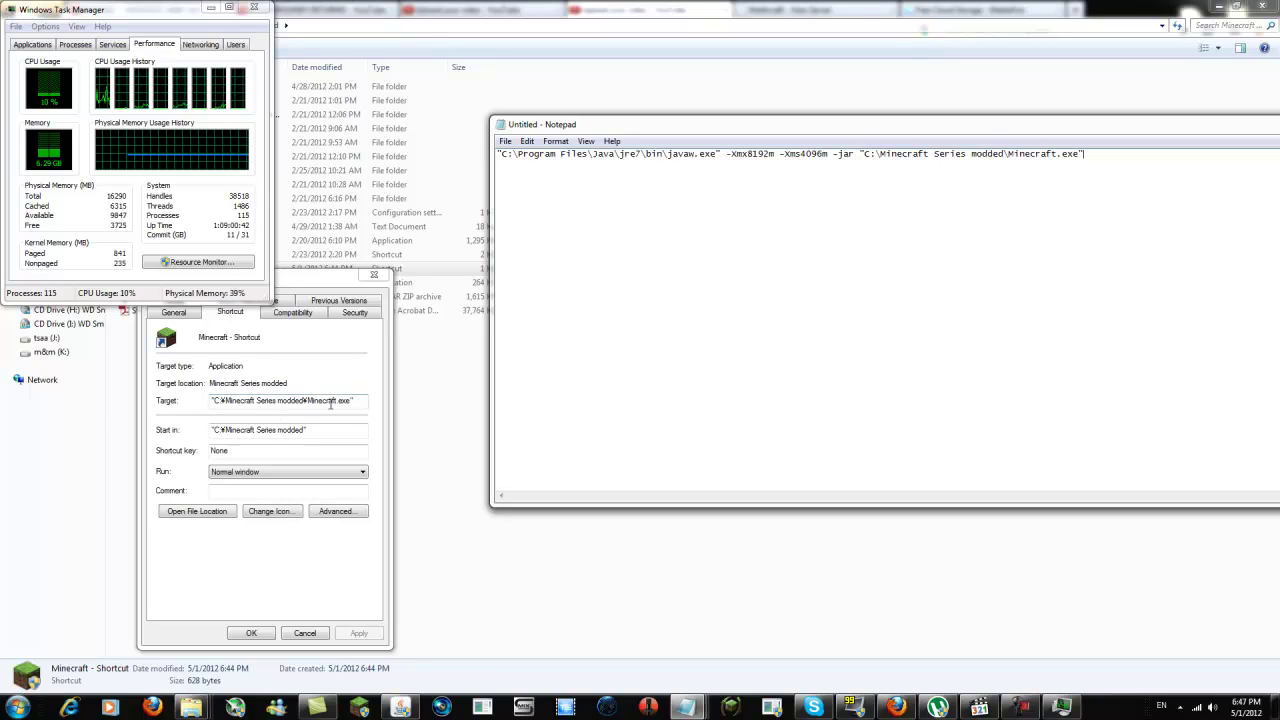
# - Prepend the javaw command with -Xmx8192m -Xms4096m through -jar to the shortcut's Target and apply
pyautogui.moveTo(360, 401)
pyautogui.mouseDown()
pyautogui.moveTo(240, 402)
pyautogui.moveTo(249, 408)
pyautogui.mouseUp()
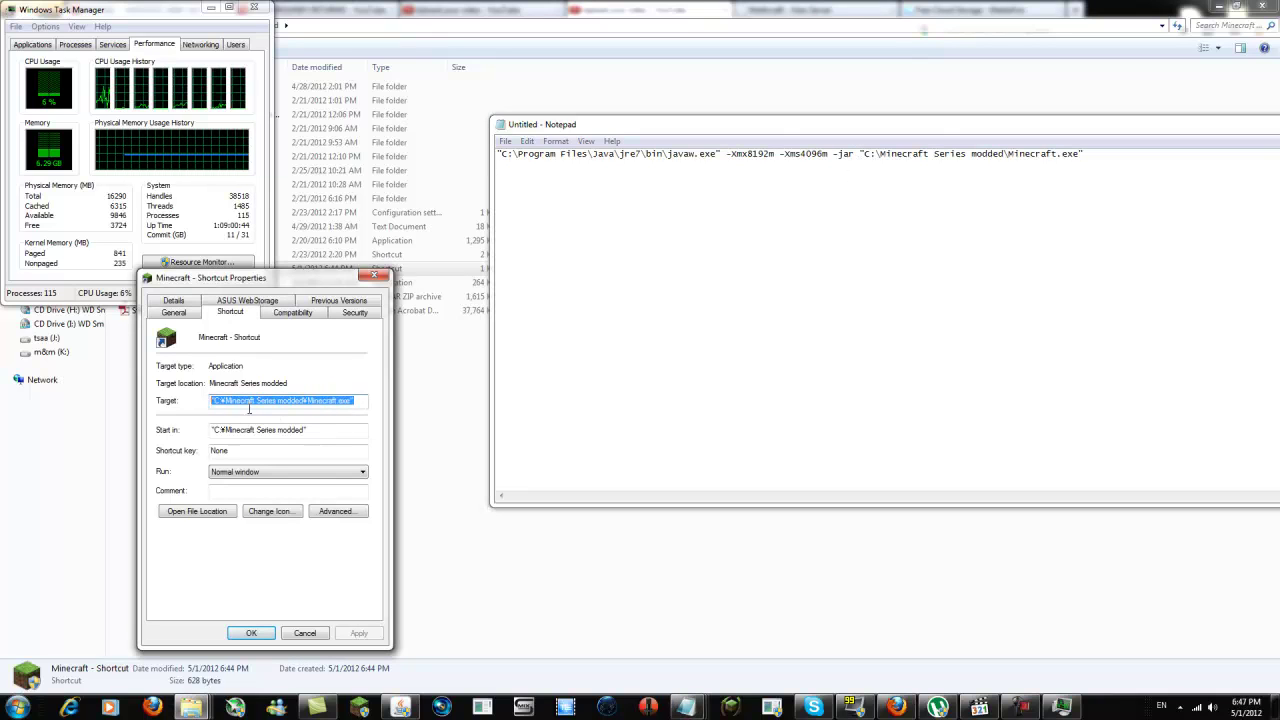
pyautogui.click(307, 401)
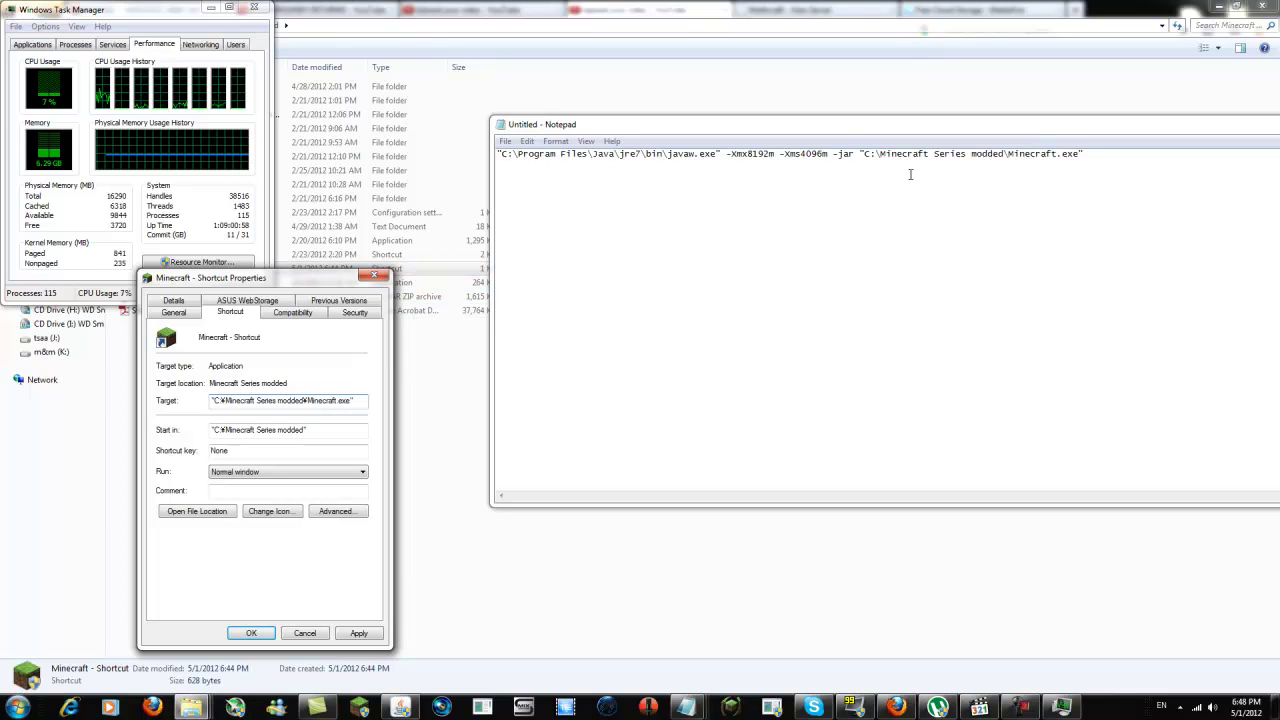
pyautogui.moveTo(856, 154); pyautogui.dragTo(498, 157)
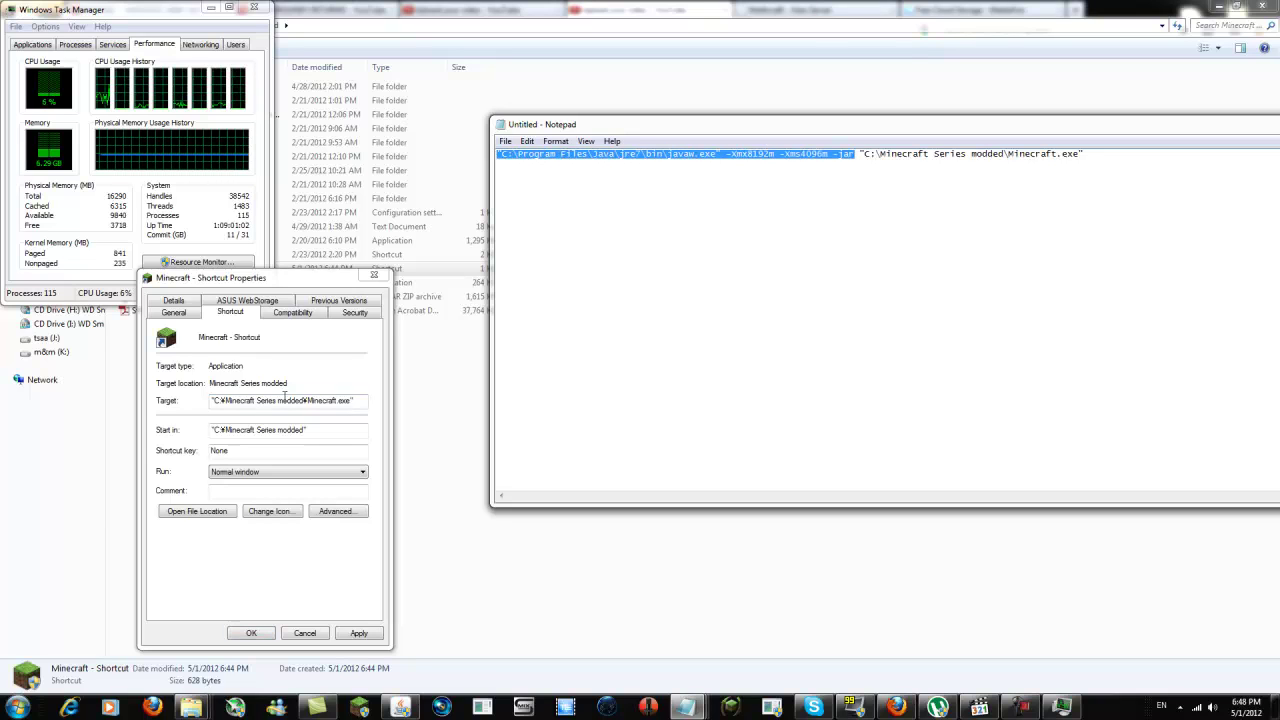
pyautogui.click(857, 154)
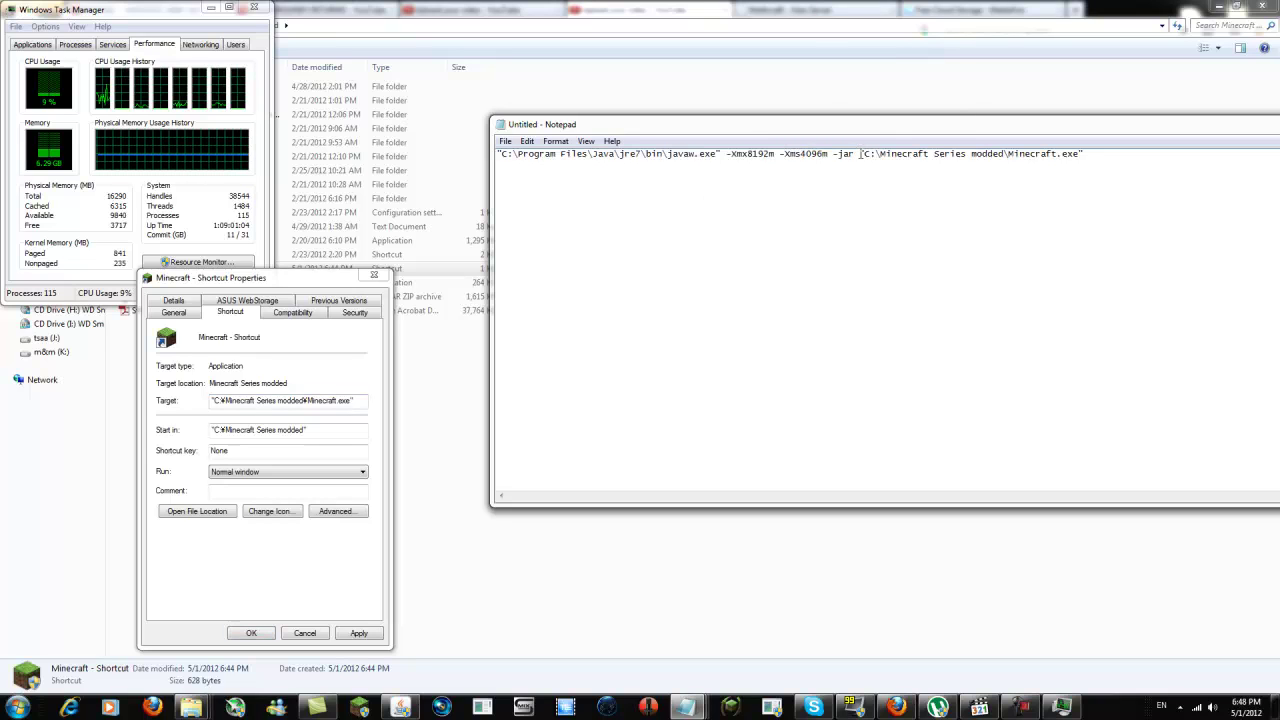
pyautogui.moveTo(857, 154); pyautogui.dragTo(498, 154)
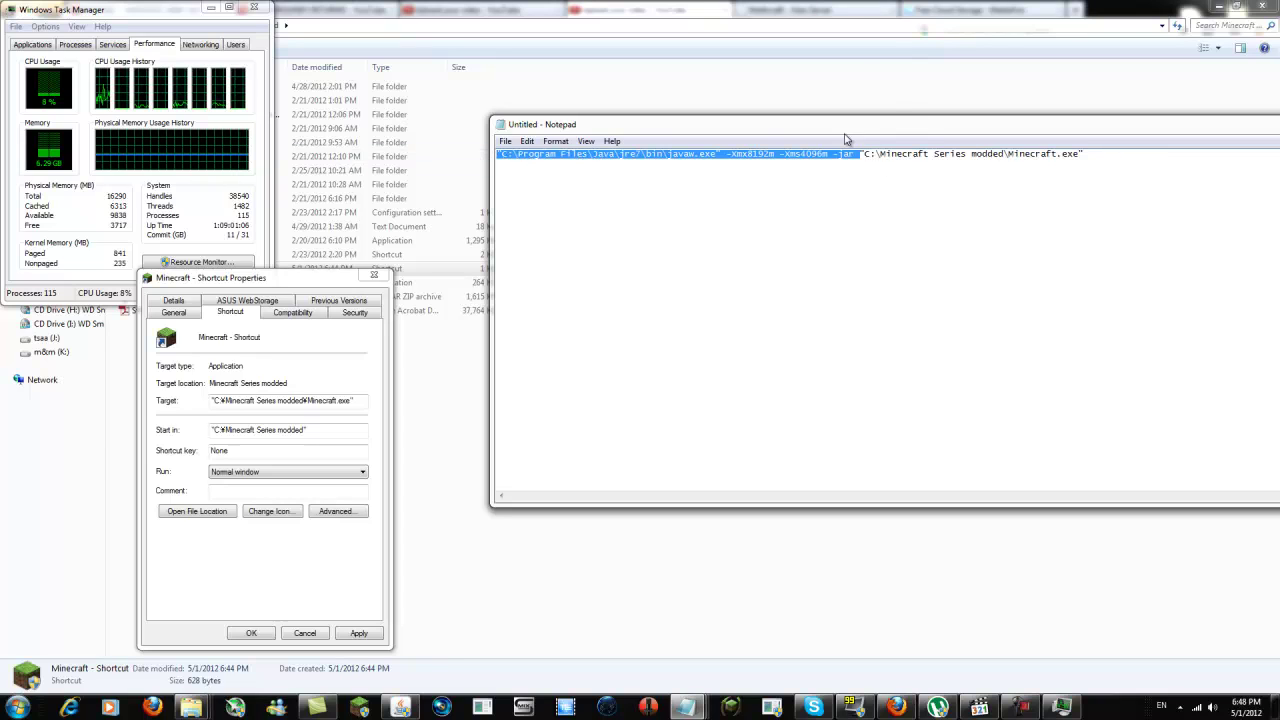
pyautogui.click(212, 400)
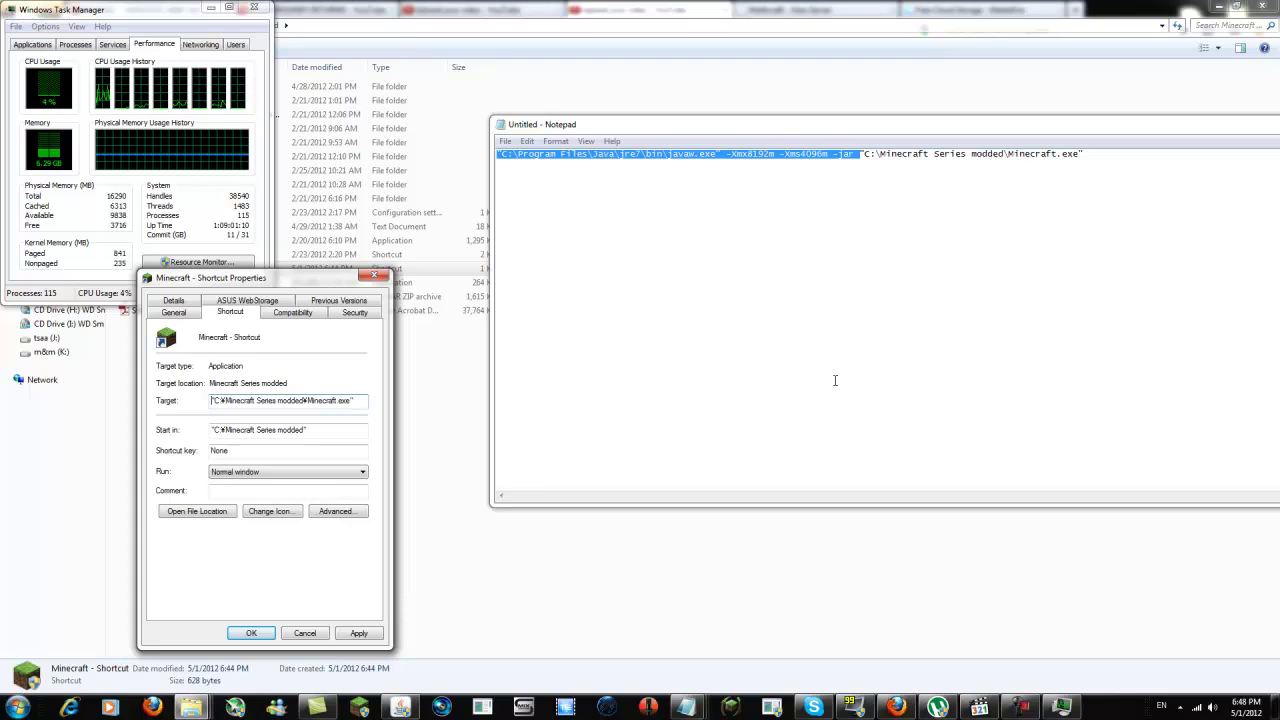
pyautogui.hotkey('ctrl', 'v')
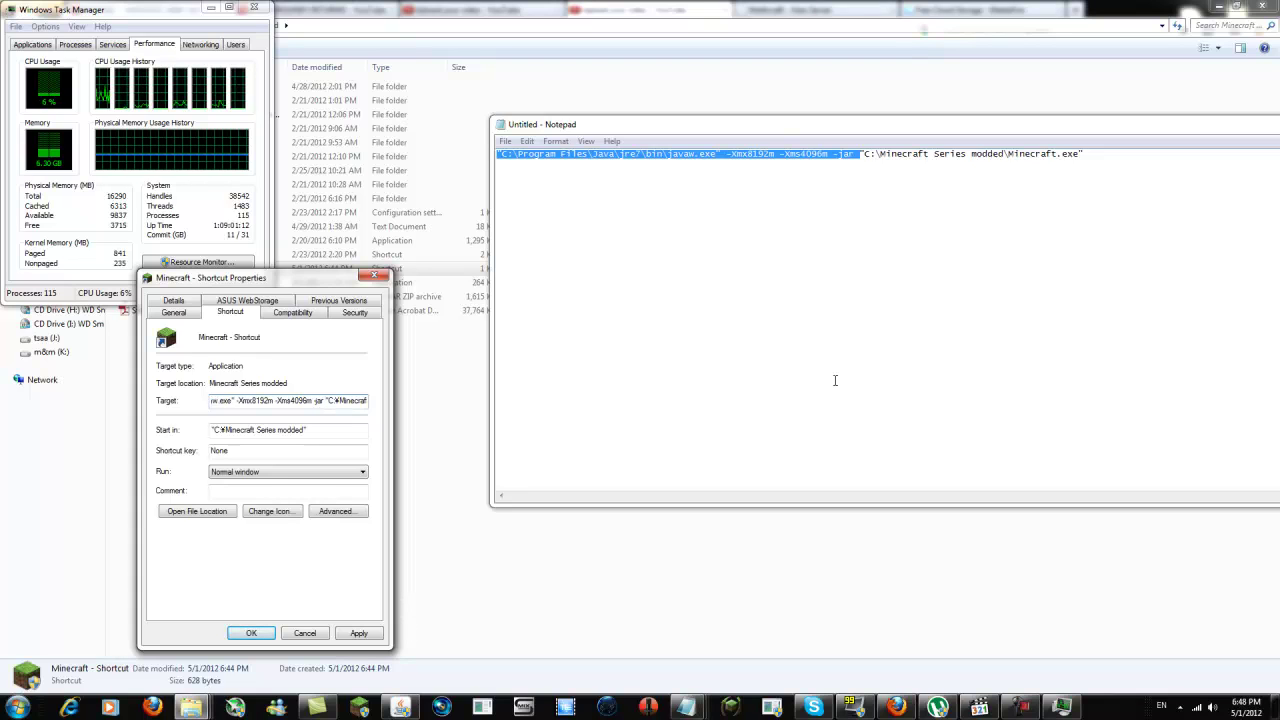
pyautogui.hotkey('ctrl', 'a')
pyautogui.click(251, 400)
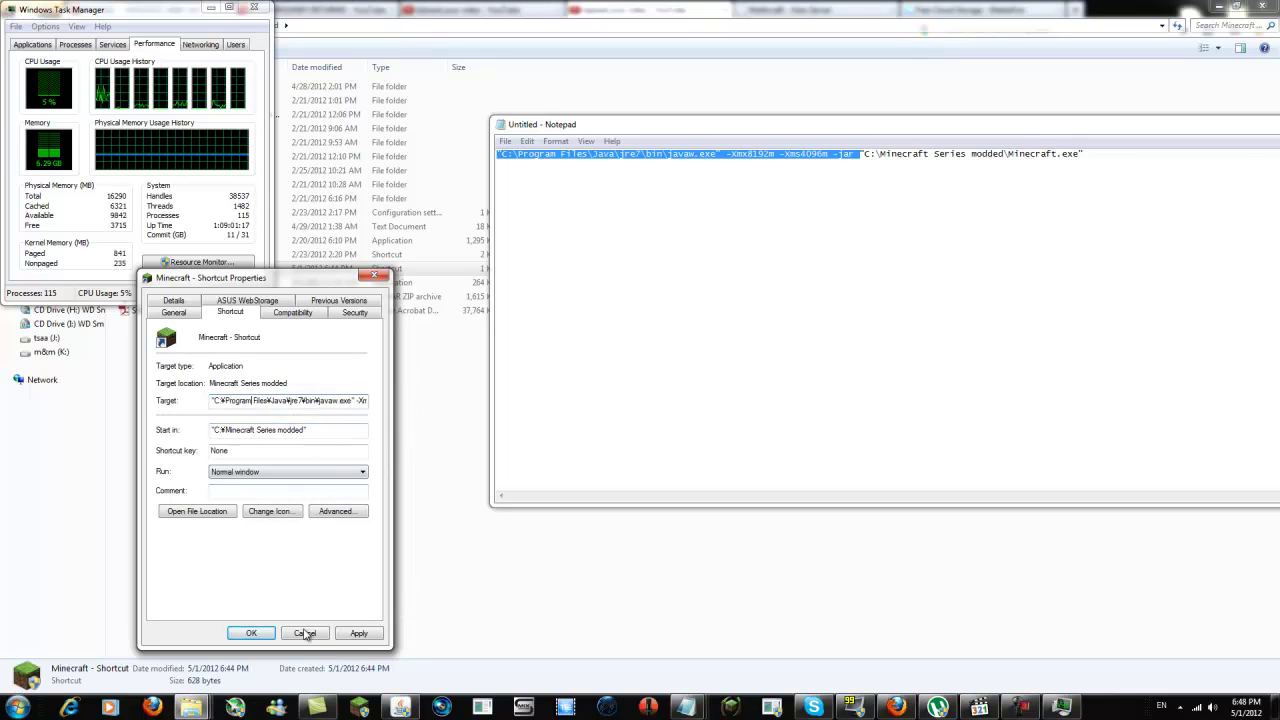
pyautogui.click(370, 637)
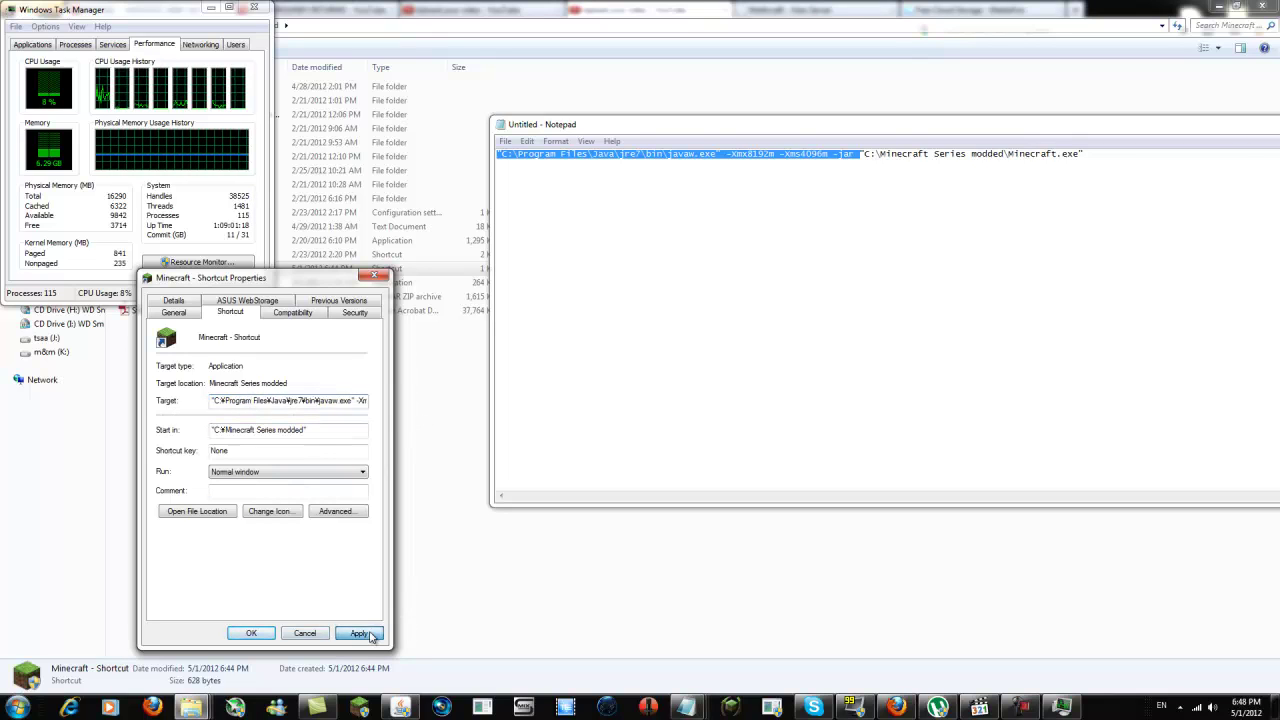
# - Enable 'Run this program as an administrator' on the shortcut's Compatibility tab and save
pyautogui.click(268, 636)
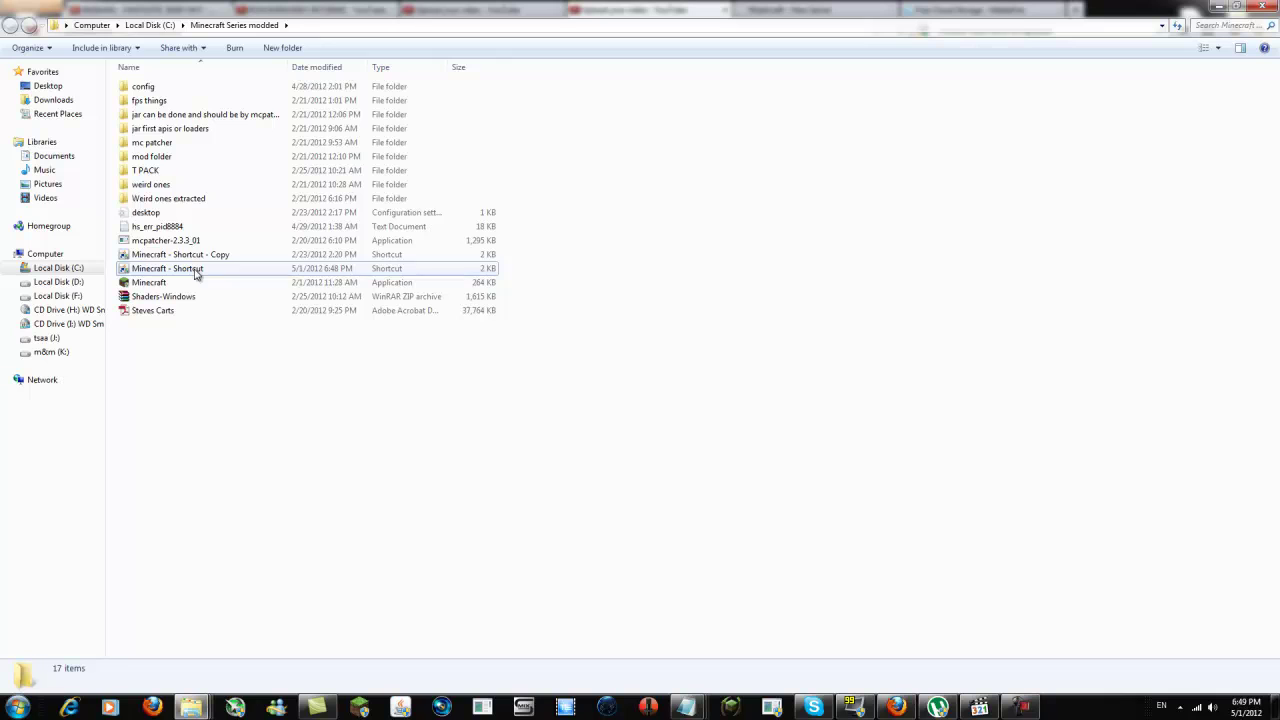
pyautogui.rightClick(197, 275)
pyautogui.click(311, 632)
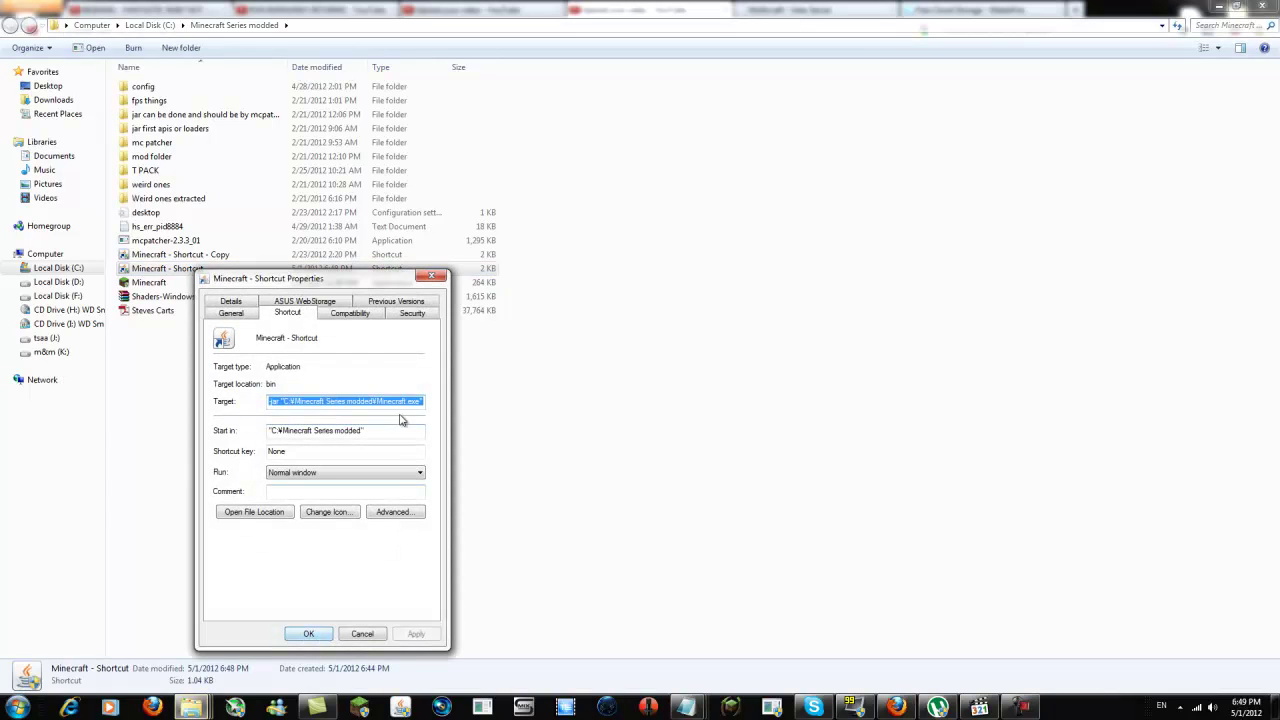
pyautogui.click(342, 316)
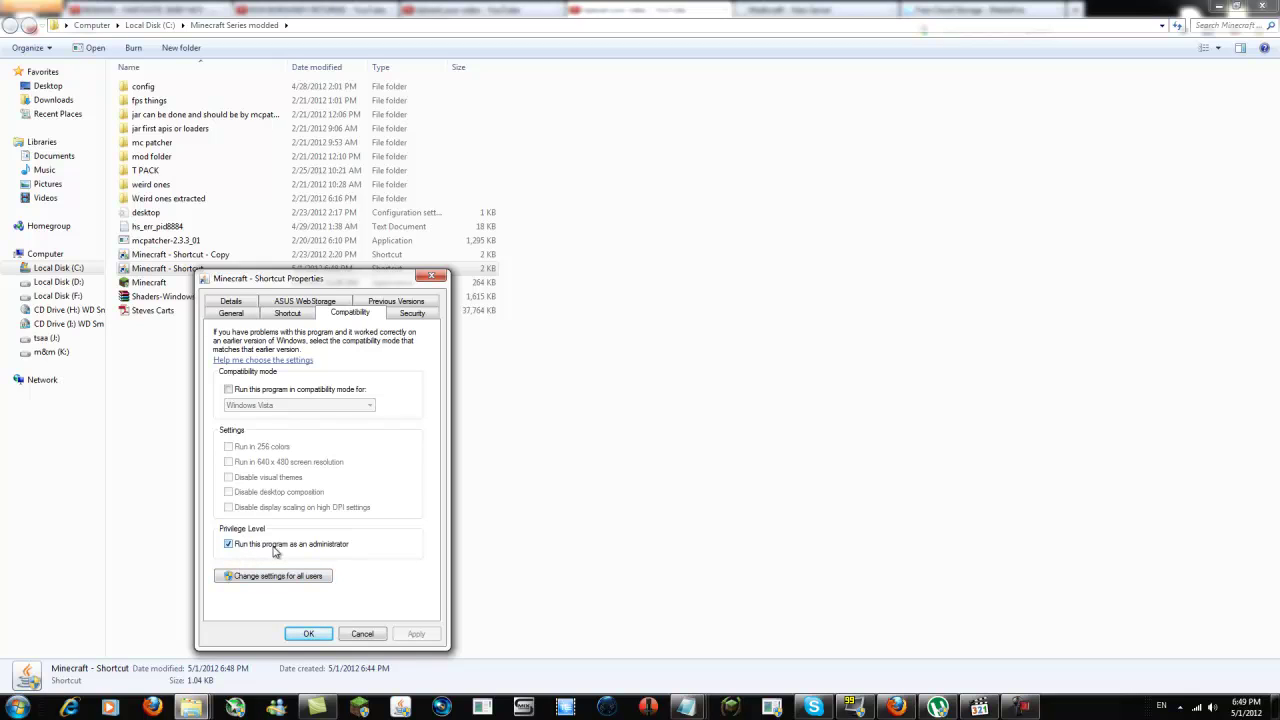
pyautogui.click(308, 633)
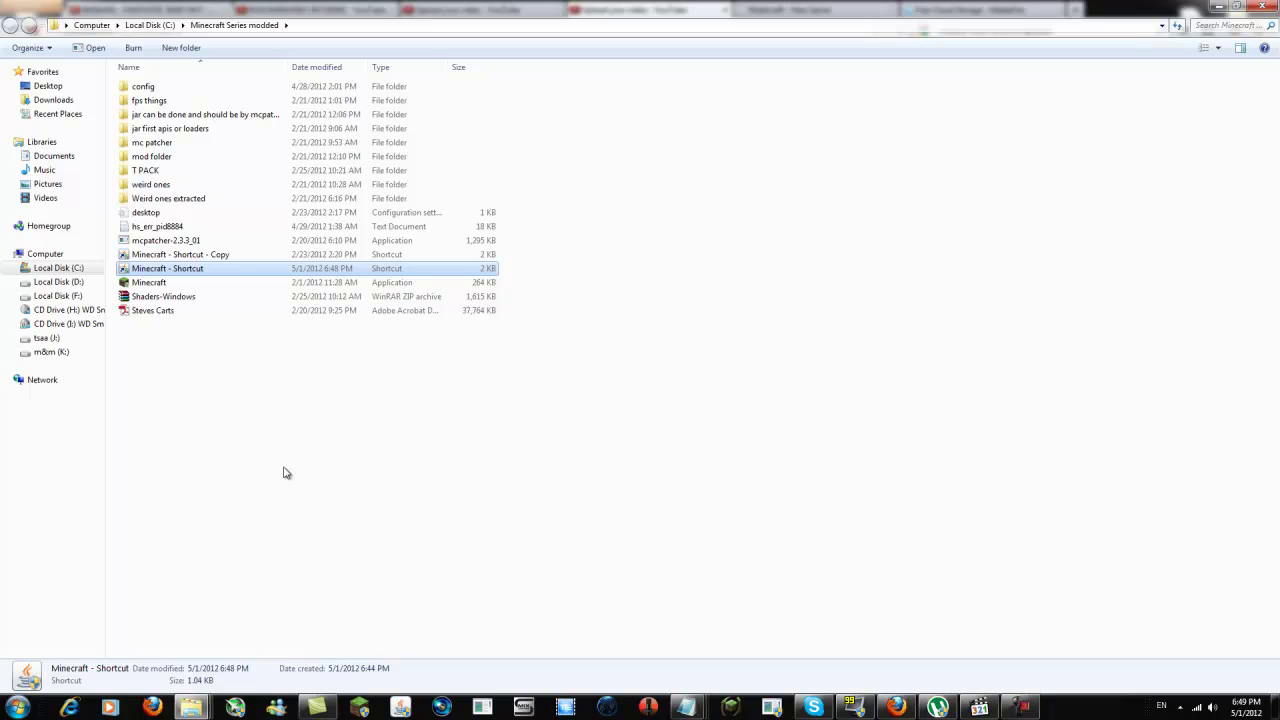
# - Run the shortcut as administrator, log in, check memory with the F3 overlay, then quit
pyautogui.rightClick(203, 266)
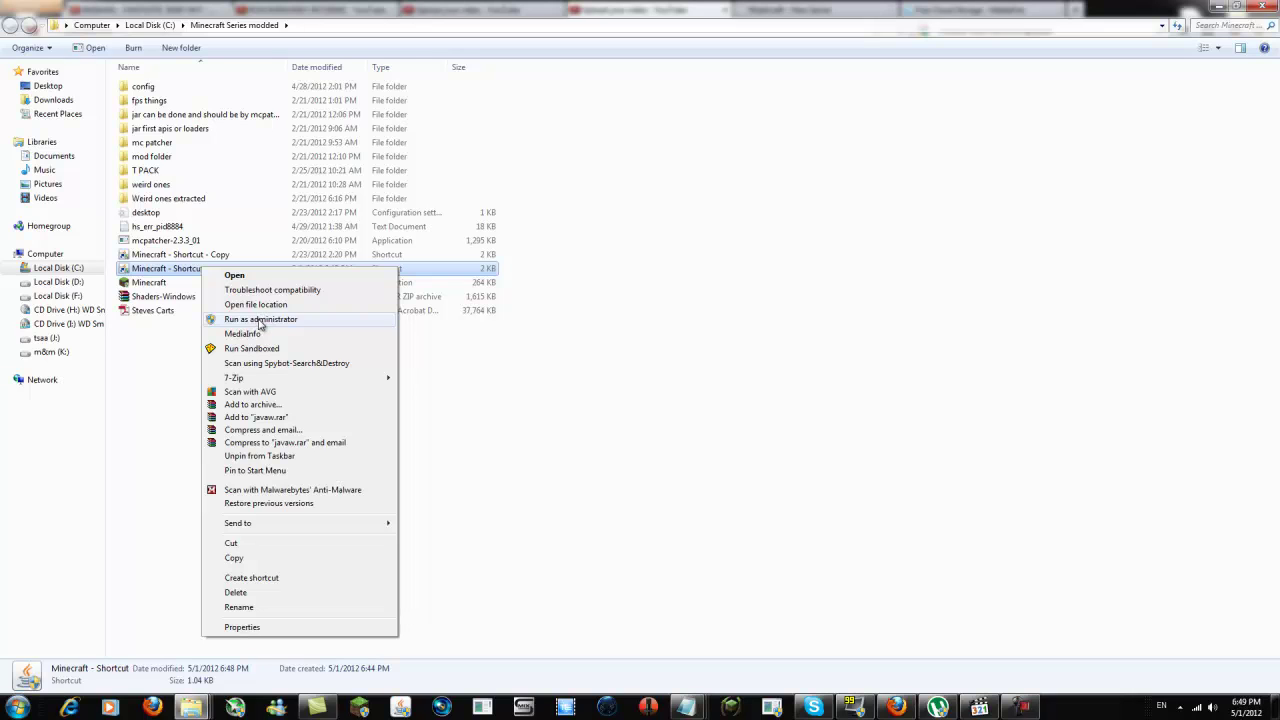
pyautogui.click(259, 322)
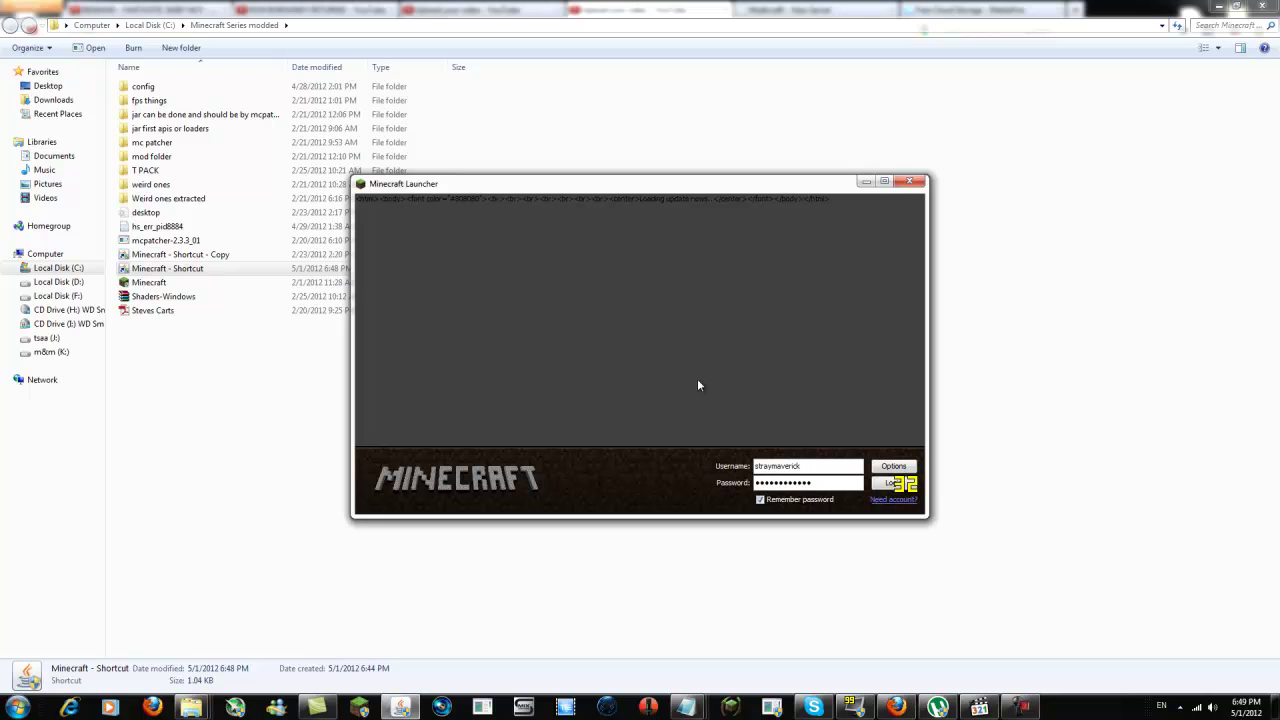
pyautogui.press('Return')
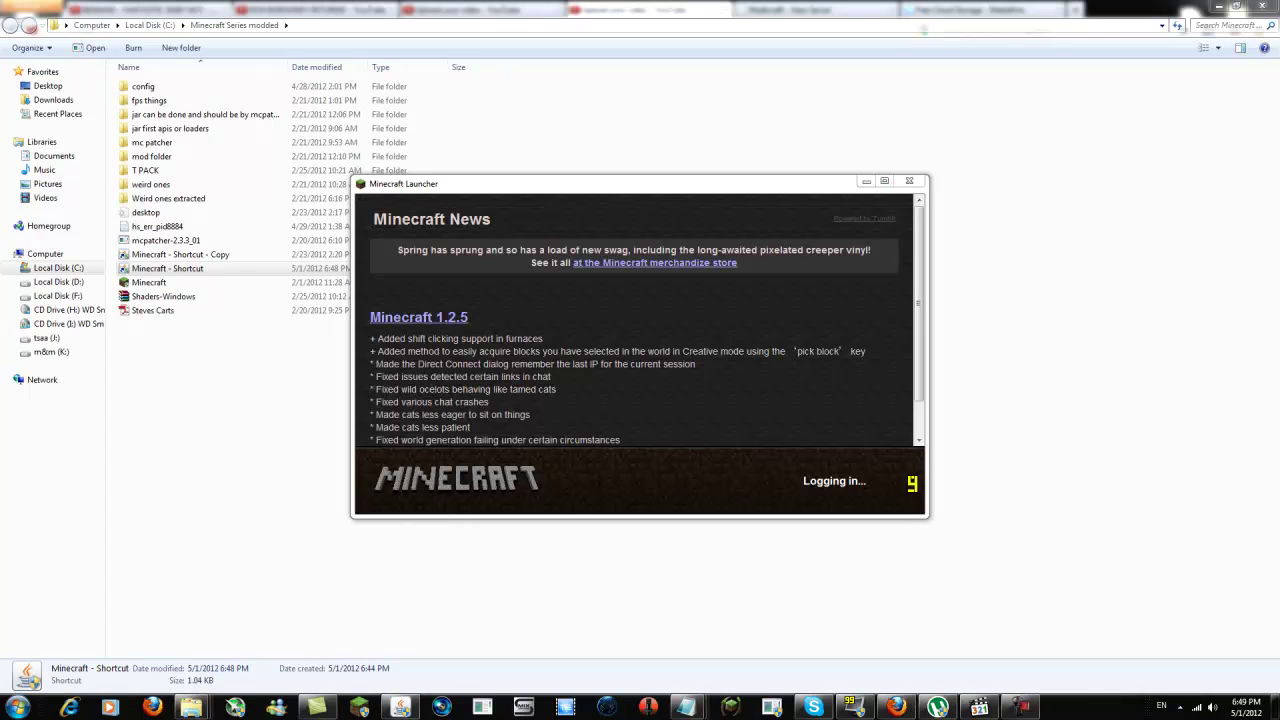
pyautogui.click(640, 297)
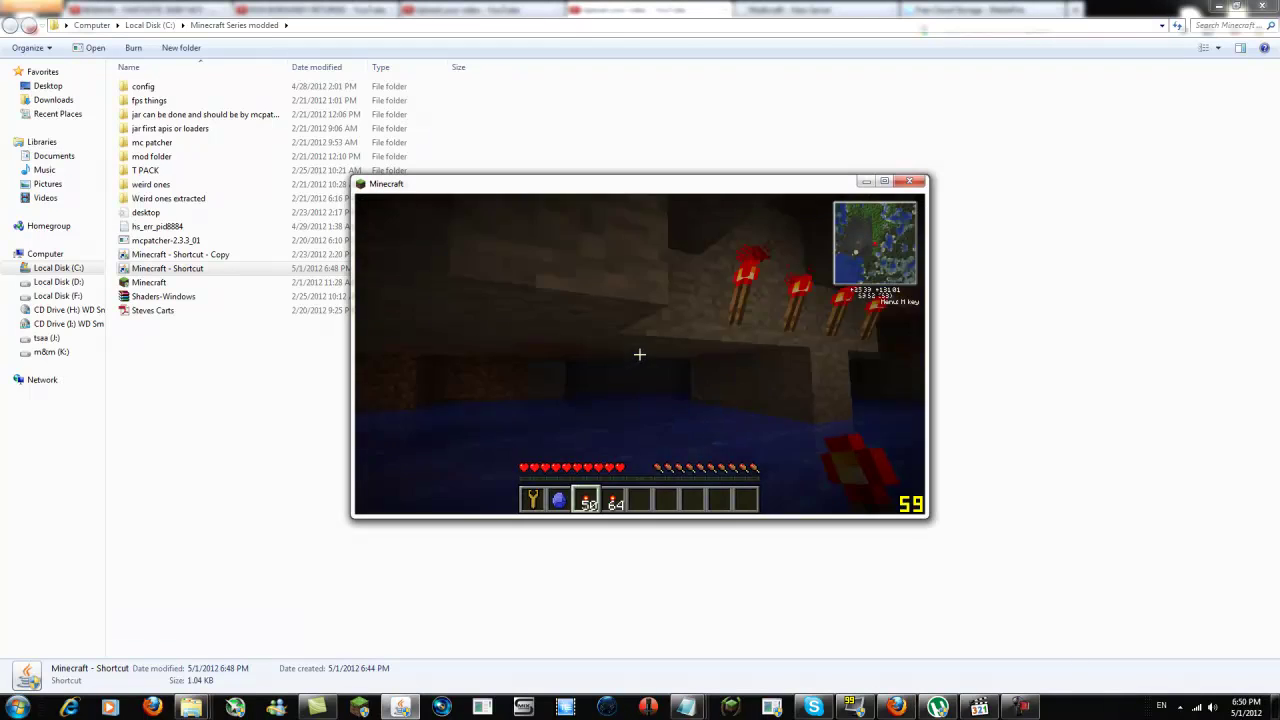
pyautogui.press('F3')
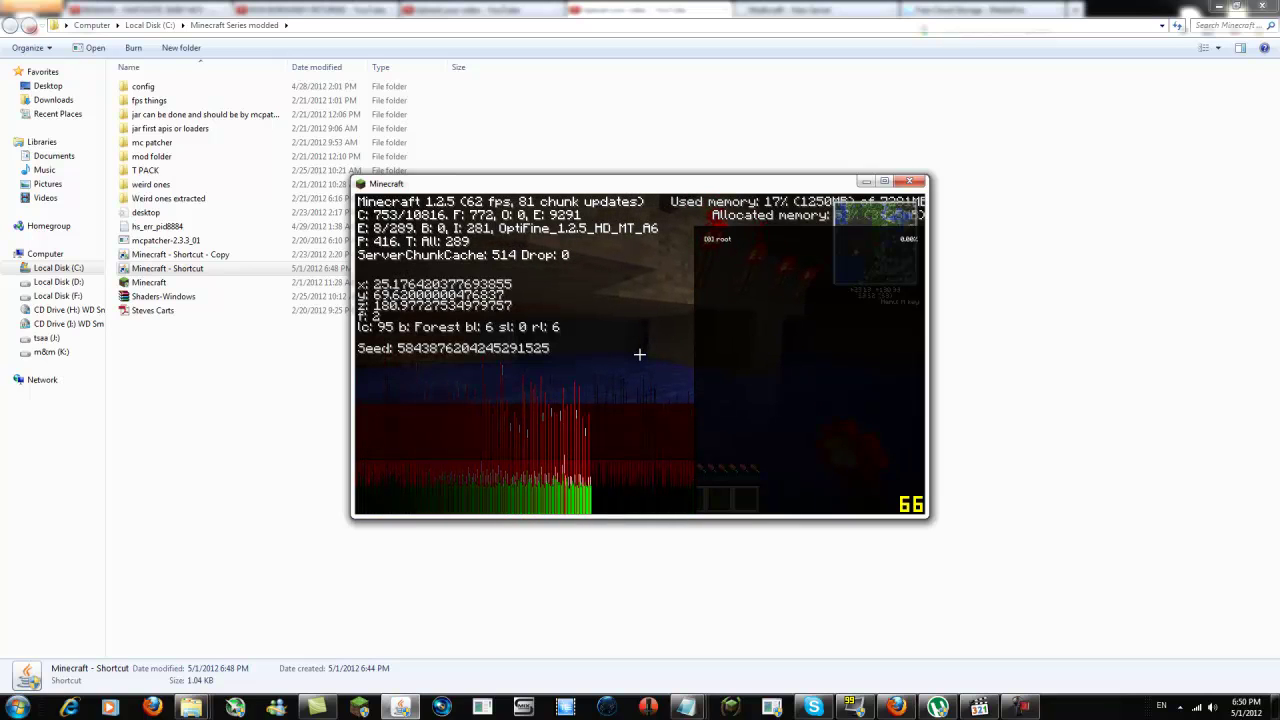
pyautogui.press('Escape')
pyautogui.hotkey('alt', 'F4')
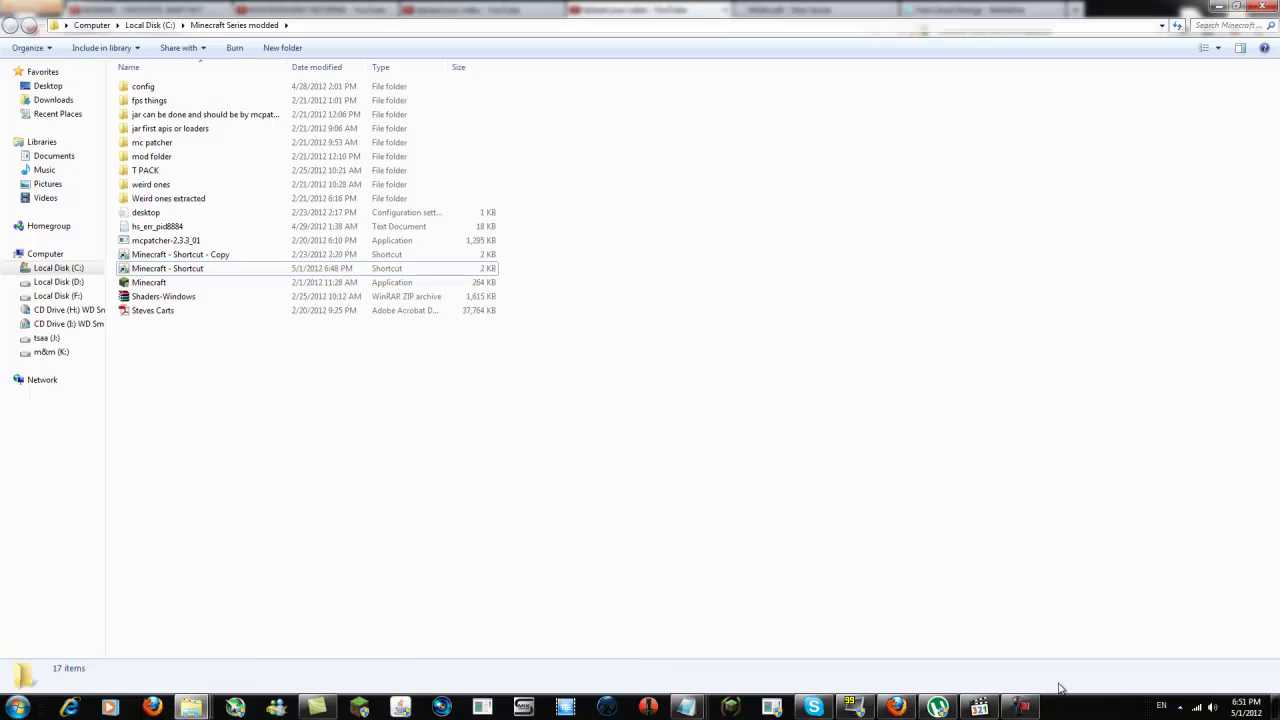